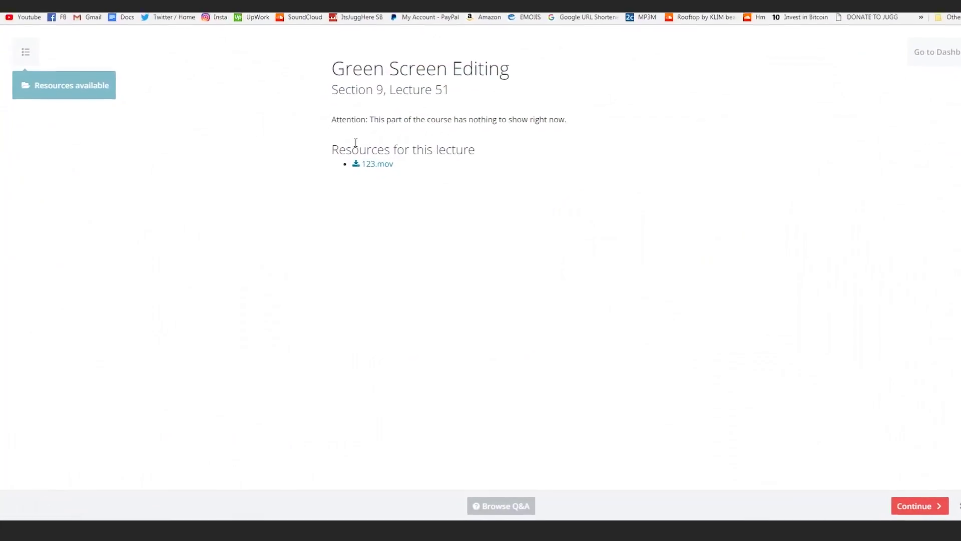
Show the Udemy course contents at lecture 51, Green Screen Editing, and start playing the sequence.
left_click(46, 81)
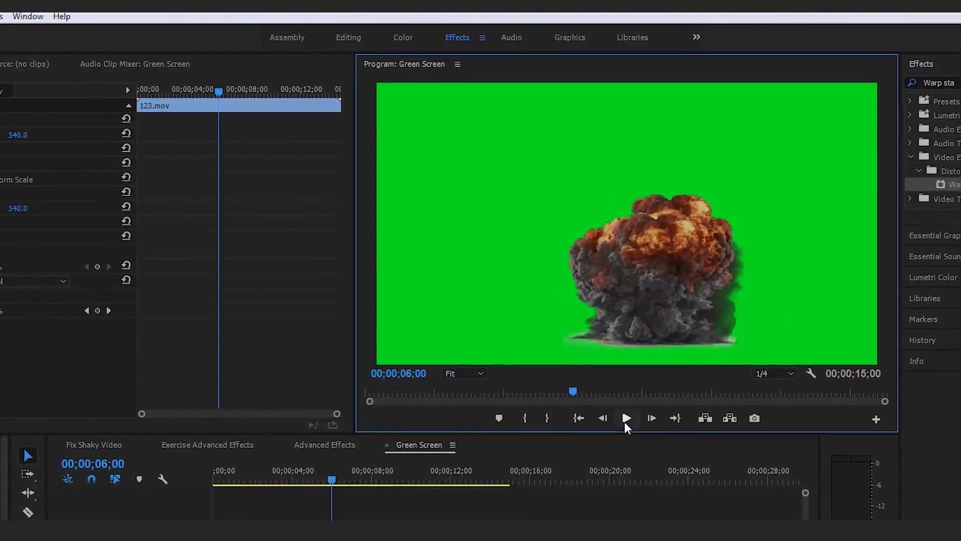
left_click(629, 426)
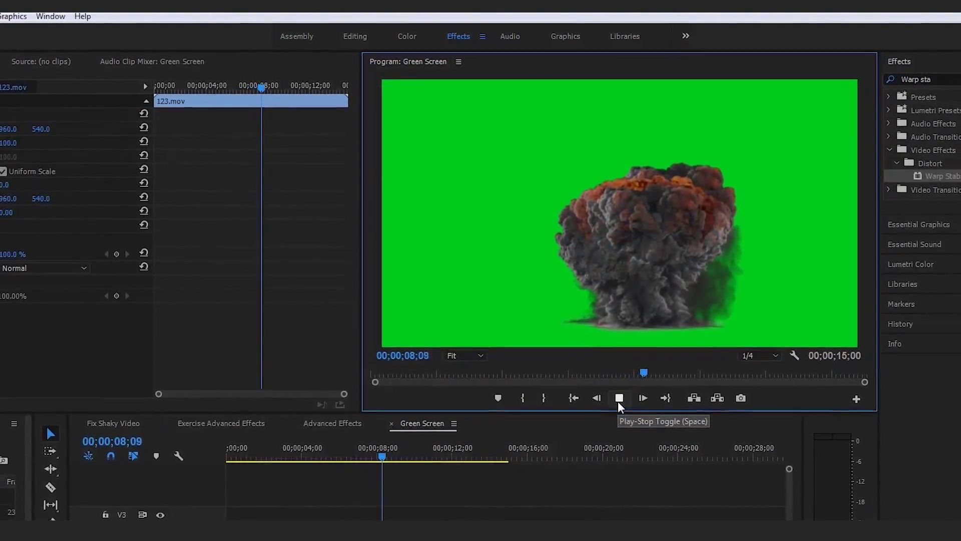
Stop playback, rewind, and play the Green Screen sequence once from the start.
left_click(618, 394)
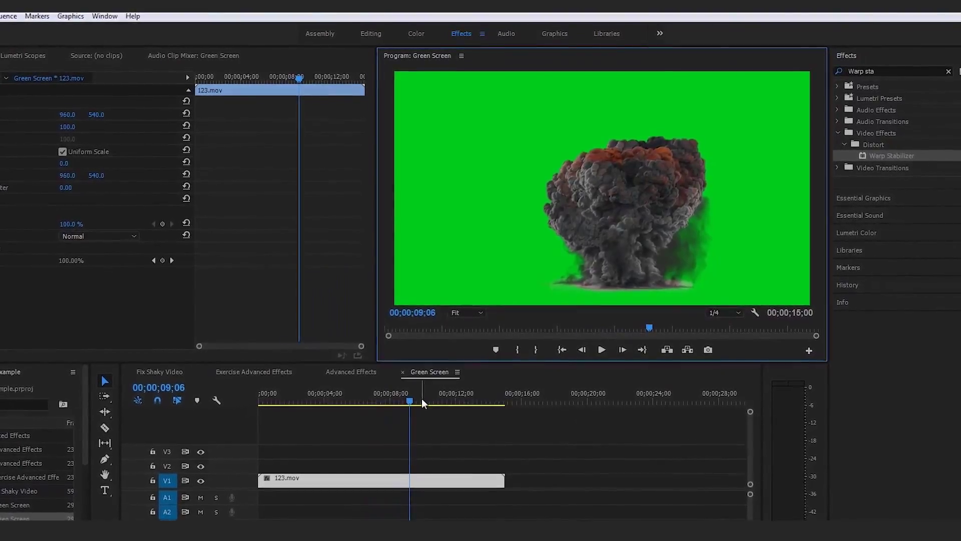
key("Home")
left_click(589, 440)
key("space")
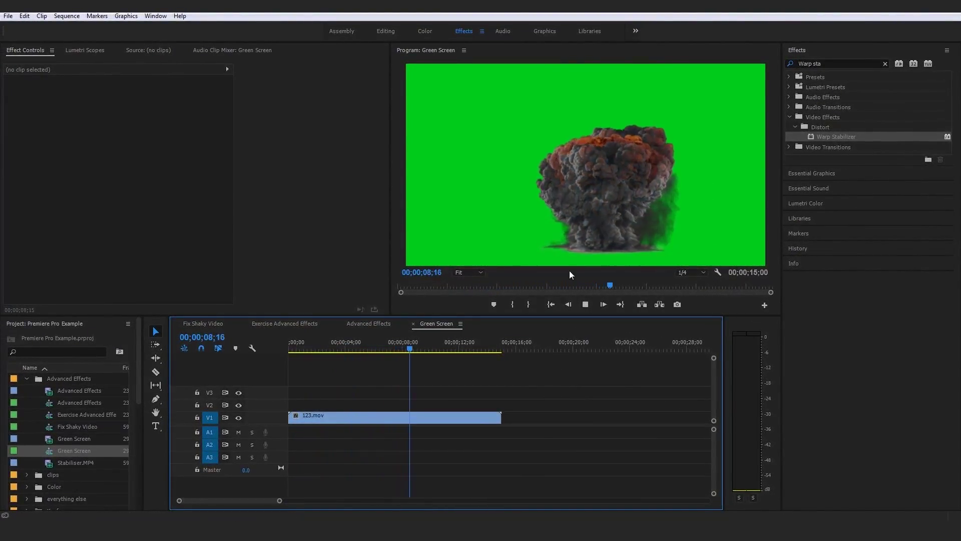
left_click(585, 304)
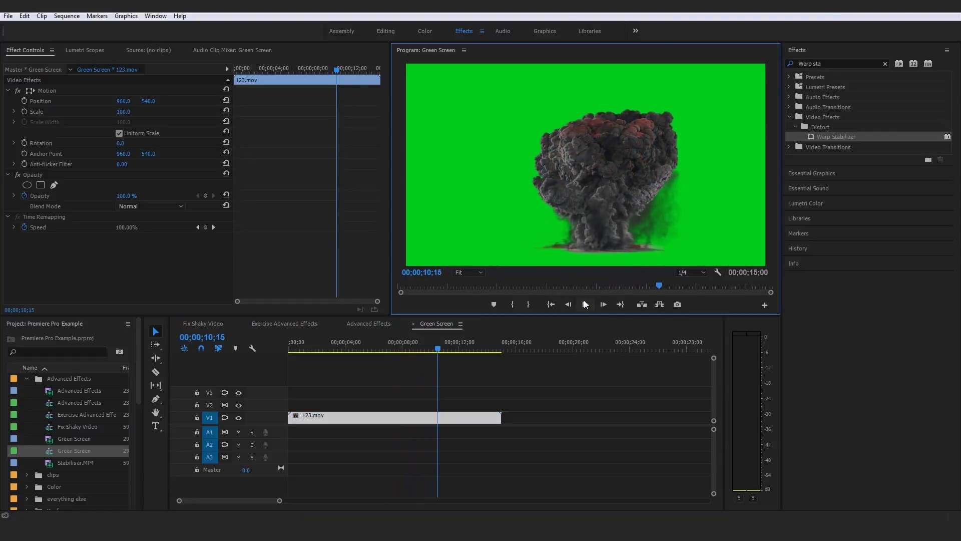
left_click(338, 352)
Replay the explosion clip from the start, then switch to the Editing workspace.
key("Home")
key("space")
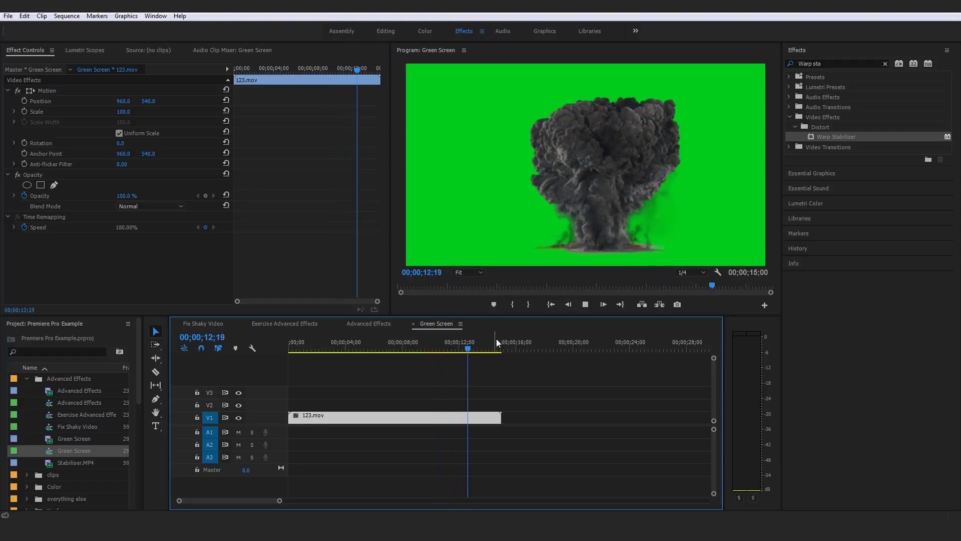
key("Home")
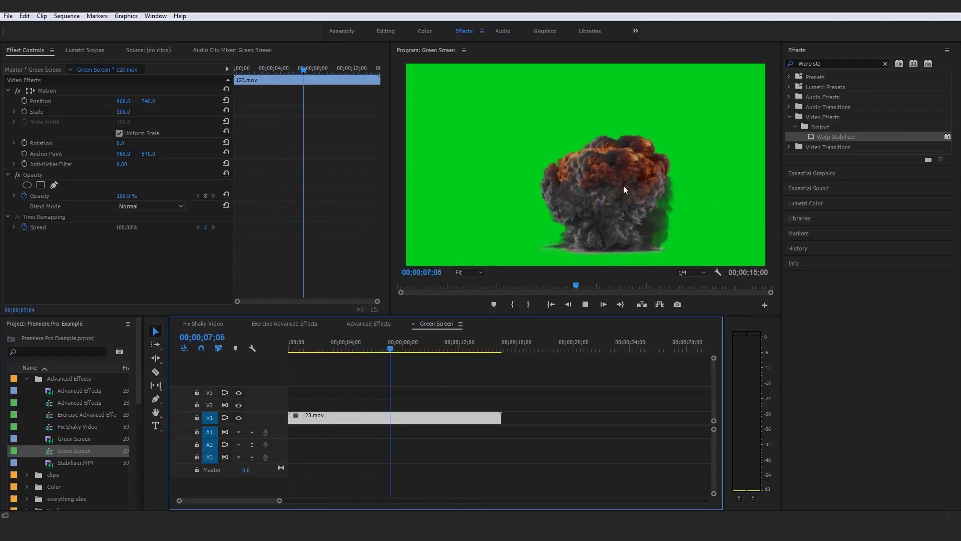
left_click(571, 372)
key("Home")
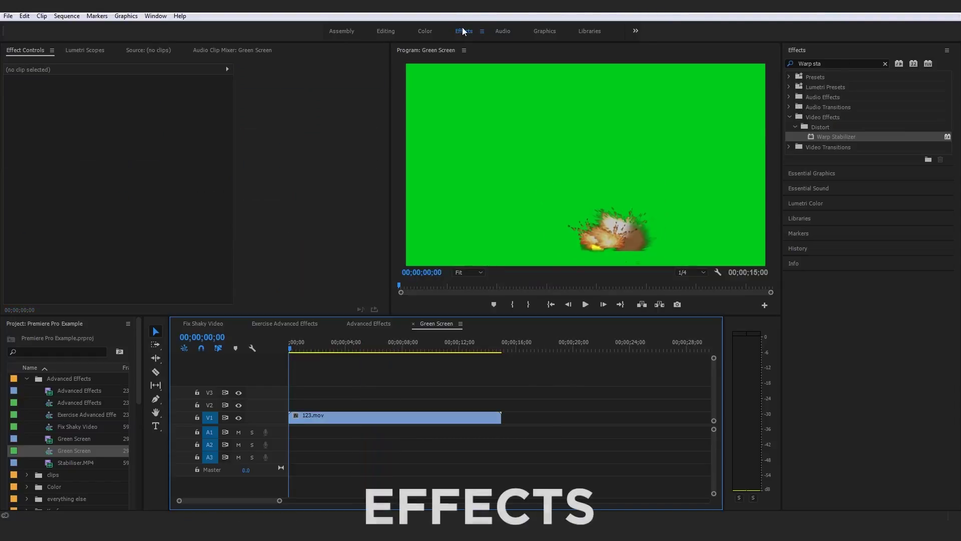
left_click(394, 32)
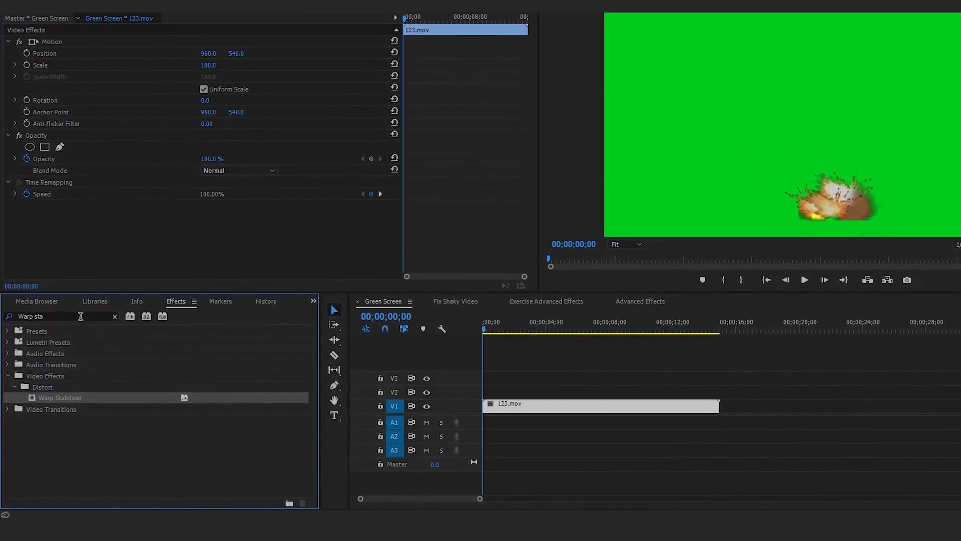
Replace the old 'Warp sta' effects search with 'KeyUltra' and select Ultra Key under Video Effects > Keying.
left_click(106, 316)
key("BackSpace")
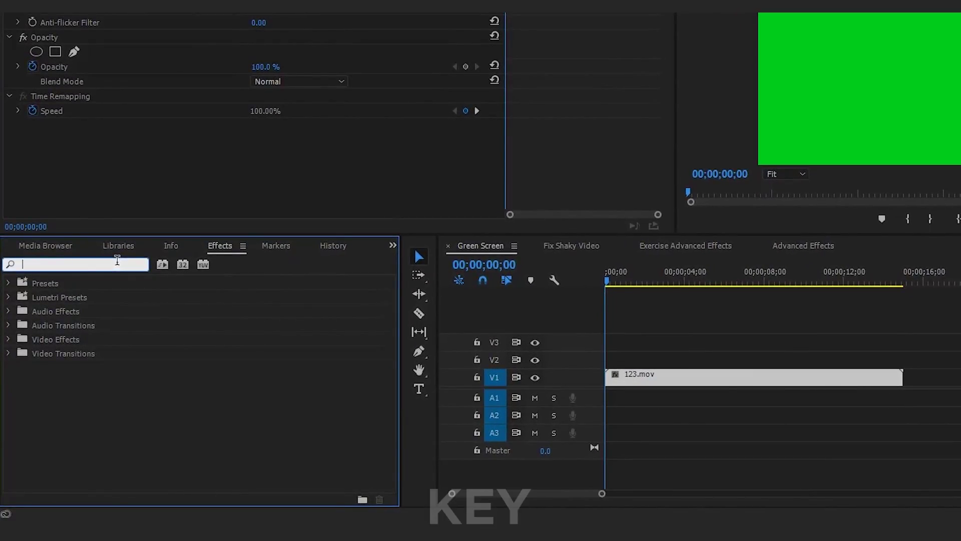
type("Key")
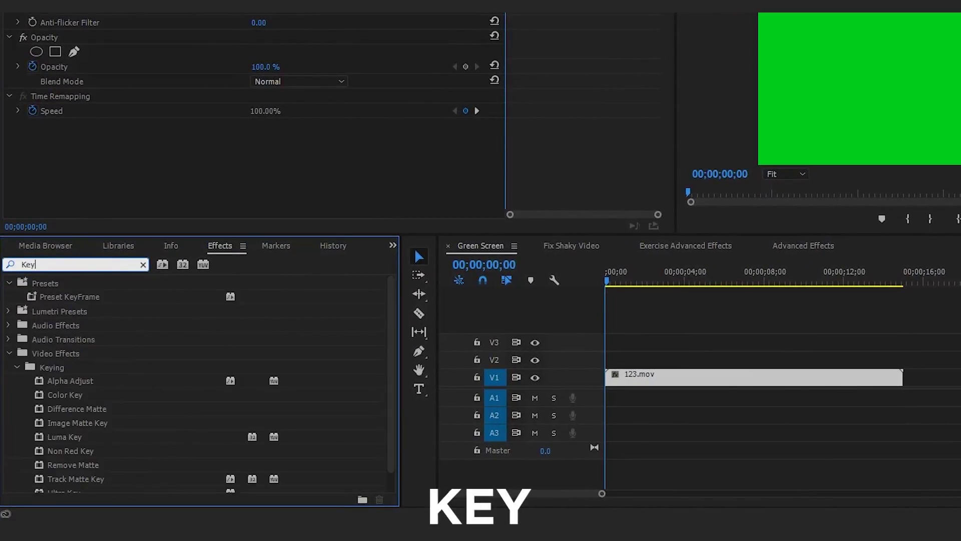
type("Ultra")
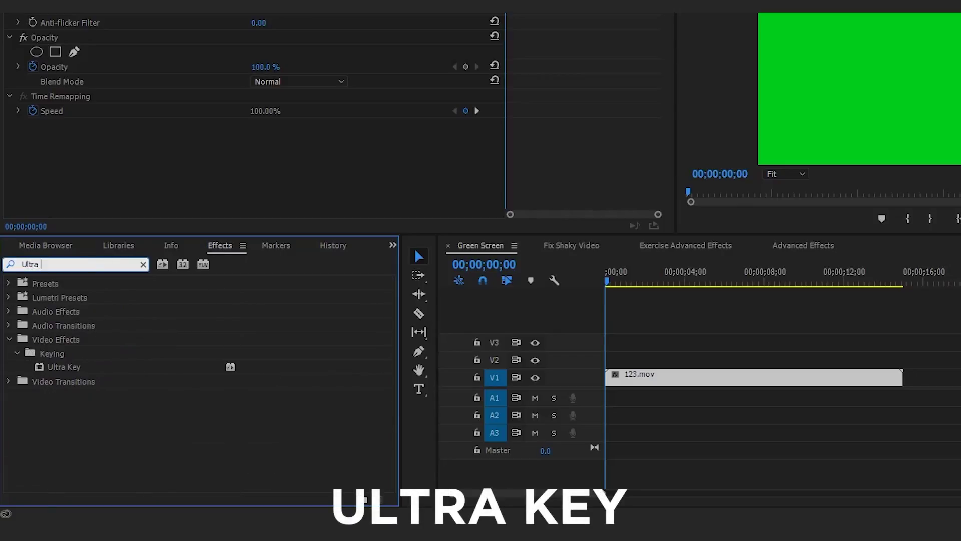
left_click(61, 368)
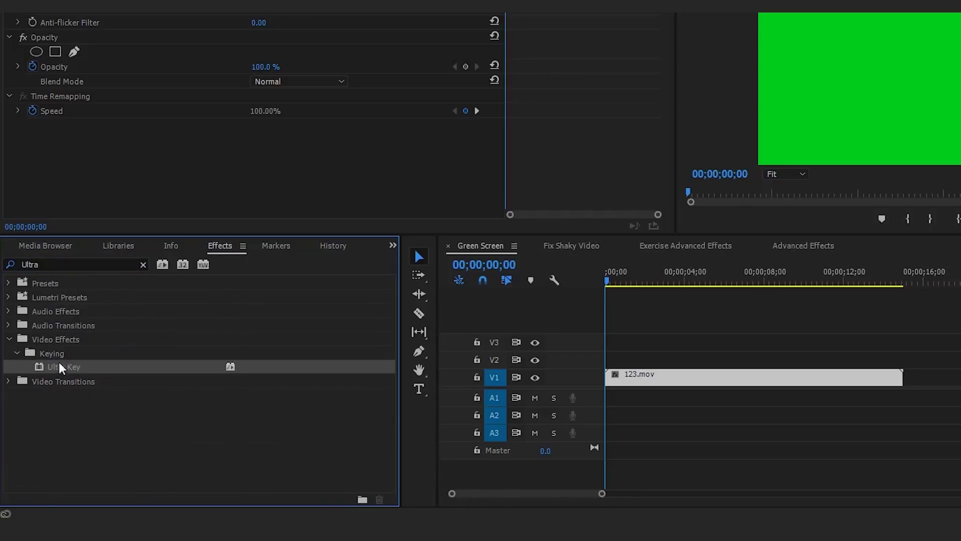
left_click(60, 353)
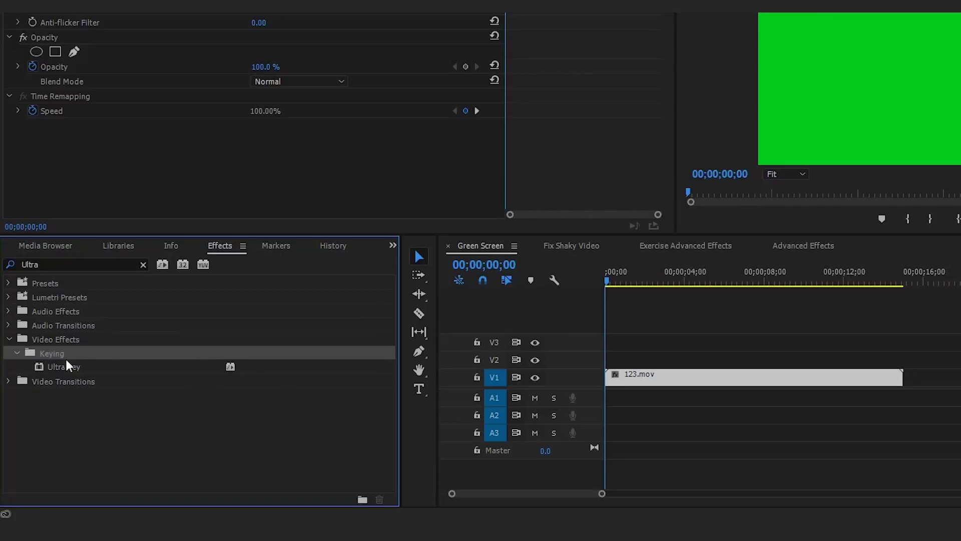
left_click(62, 340)
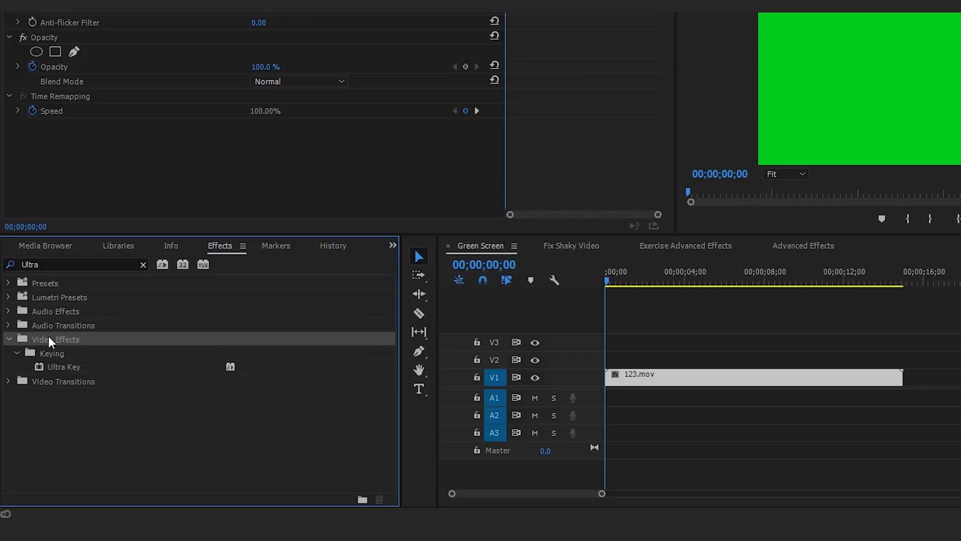
left_click(40, 368)
Apply Ultra Key to 123.mov and sample the green background as its Key Color.
left_click_drag(47, 366, 682, 377)
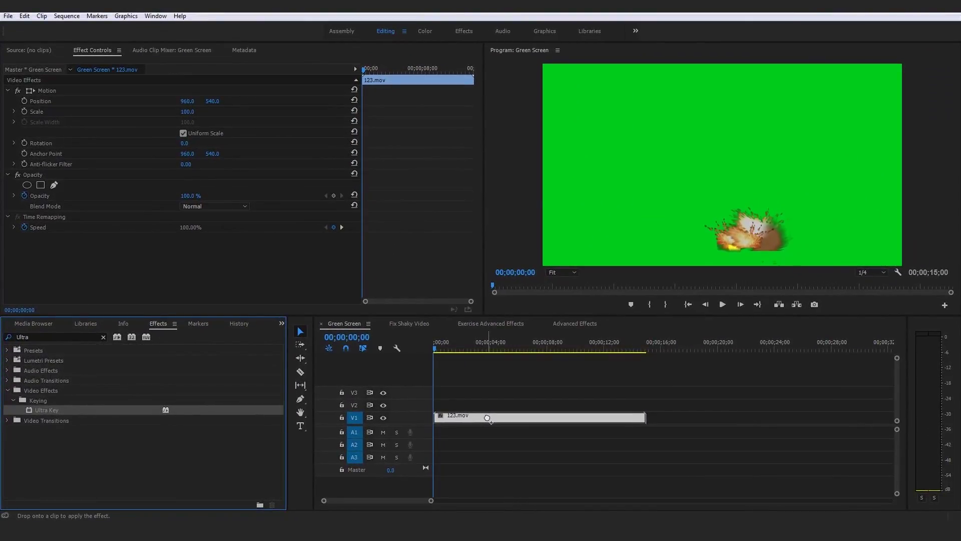
left_click_drag(487, 418, 487, 416)
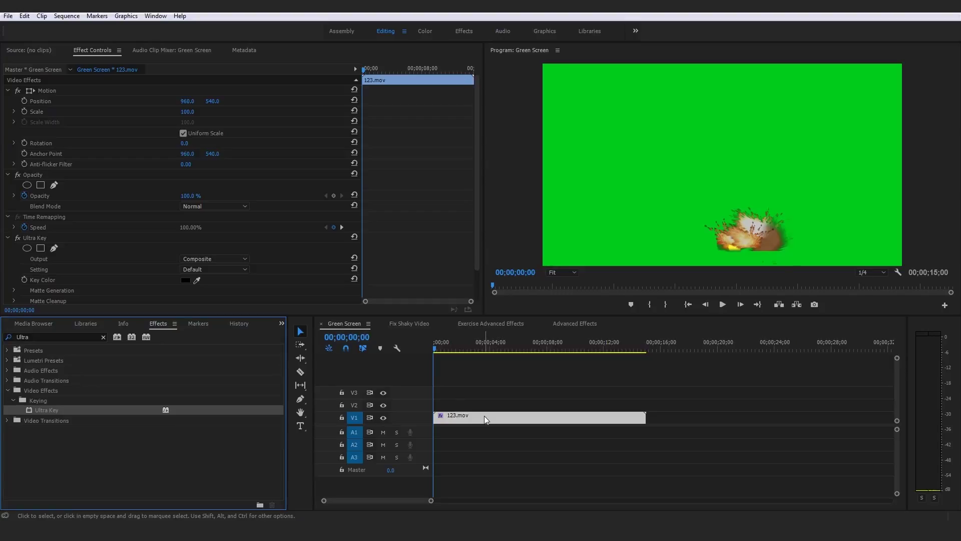
scroll(423, 221, "down", 3)
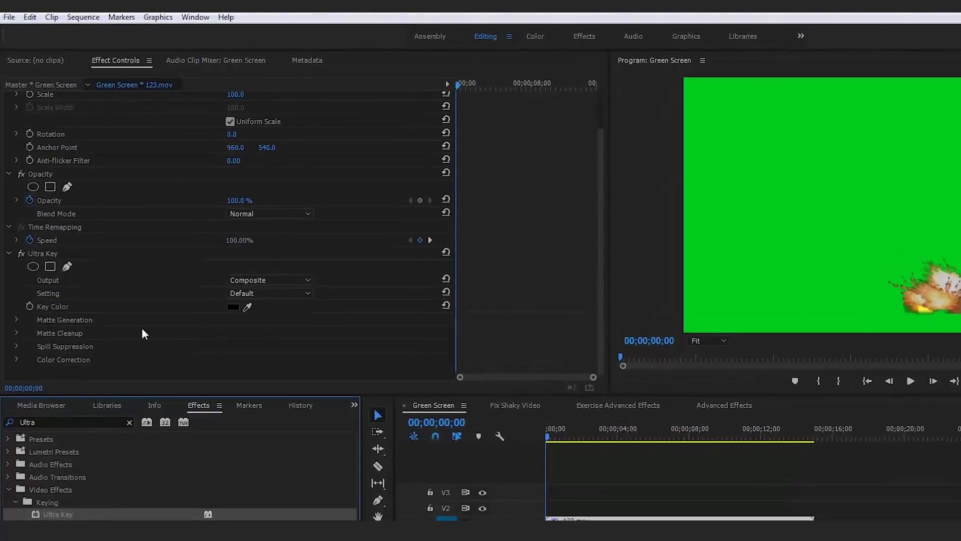
left_click(44, 225)
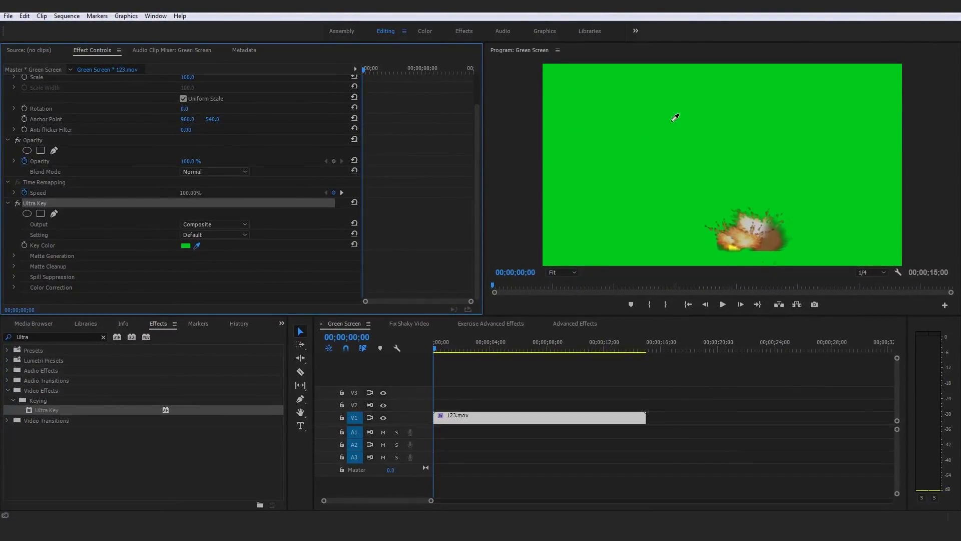
left_click(669, 113)
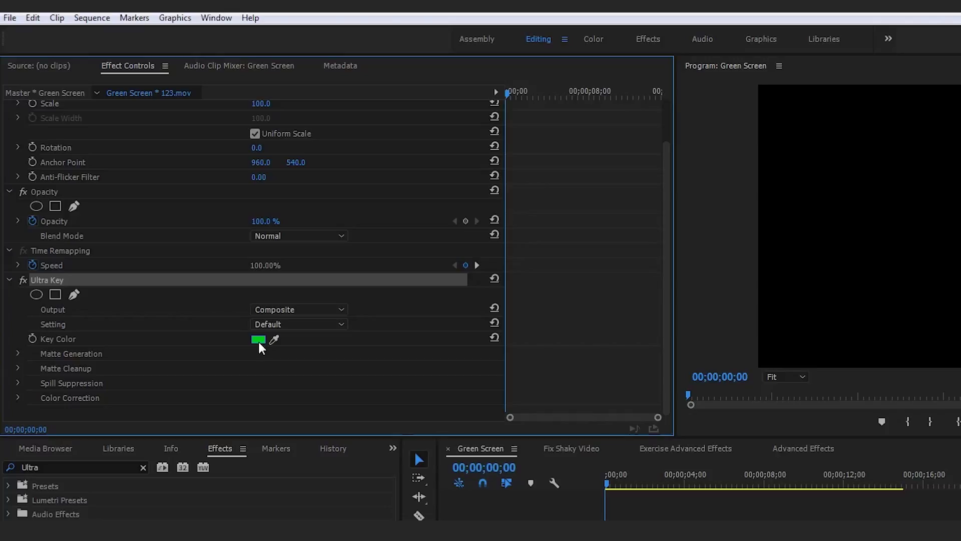
left_click(82, 340)
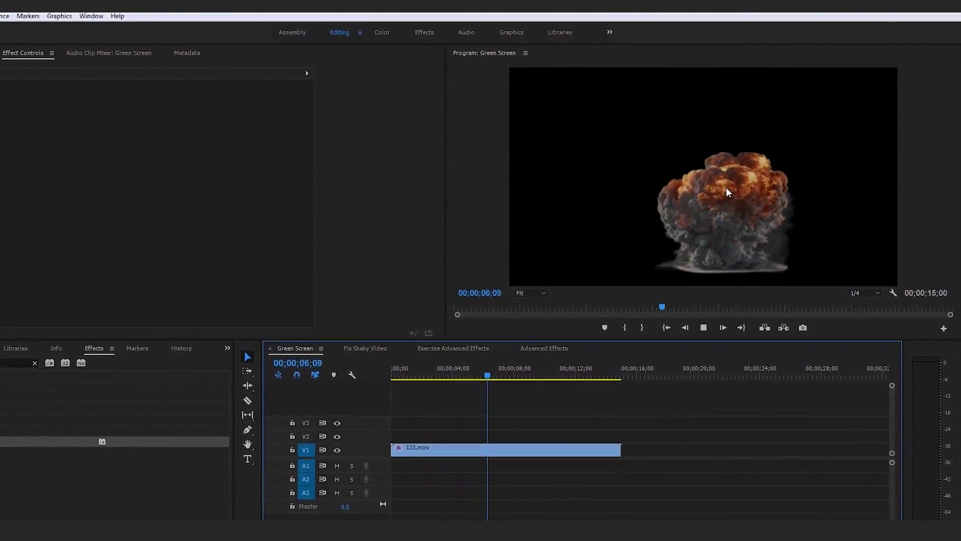
Play the keyed 123.mov explosion from the start of the sequence.
left_click(557, 450)
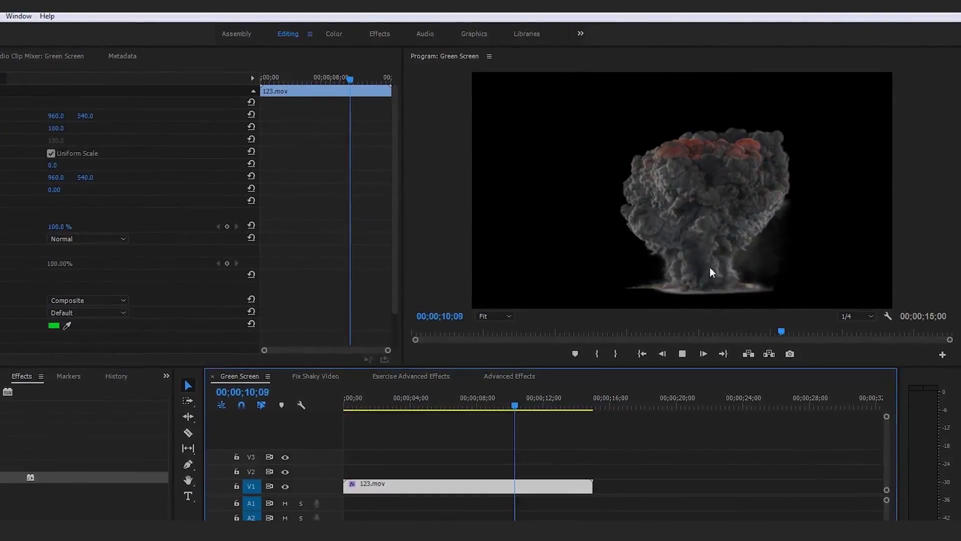
key("space")
key("Home")
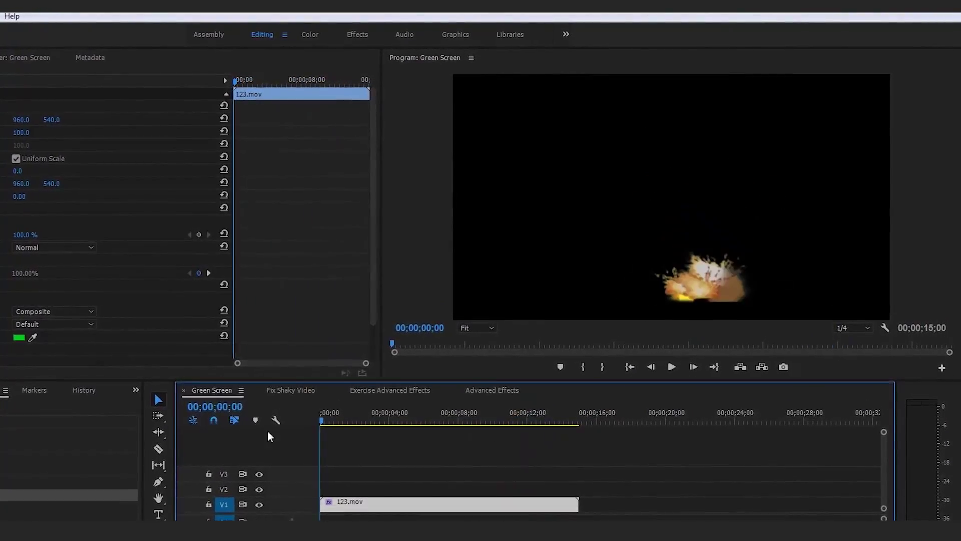
key("space")
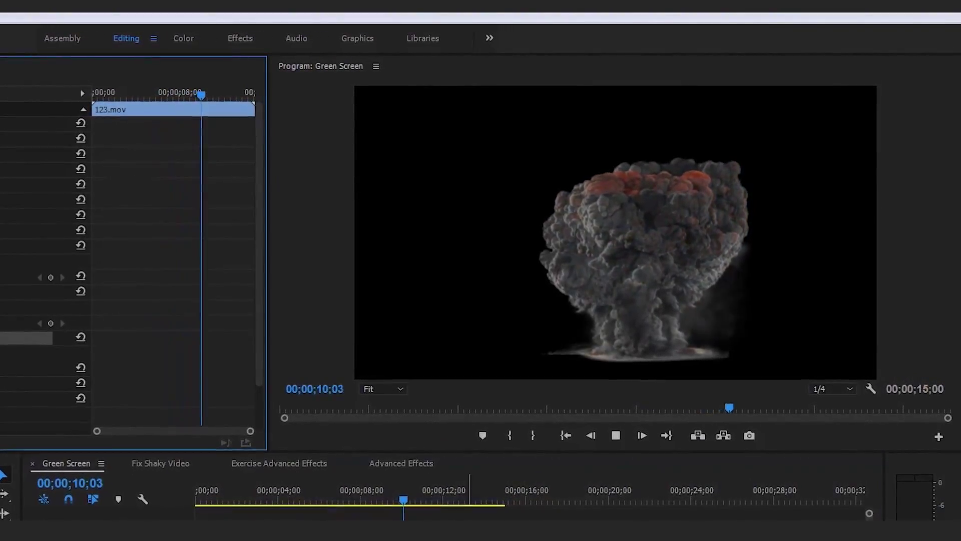
left_click(206, 482)
Replay the explosion, then scrub the playhead back to about 03;26 and park it at 09;09.
left_click(184, 497)
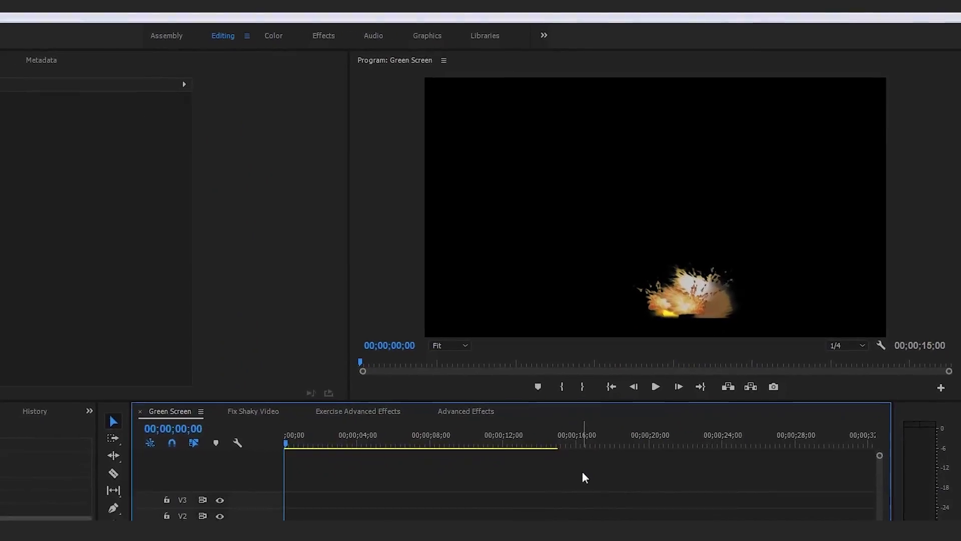
key("space")
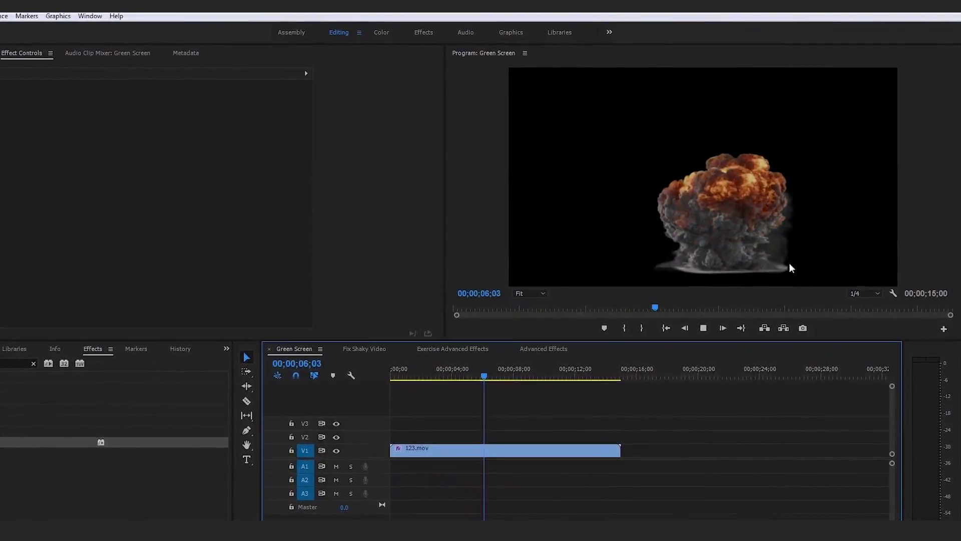
left_click(697, 334)
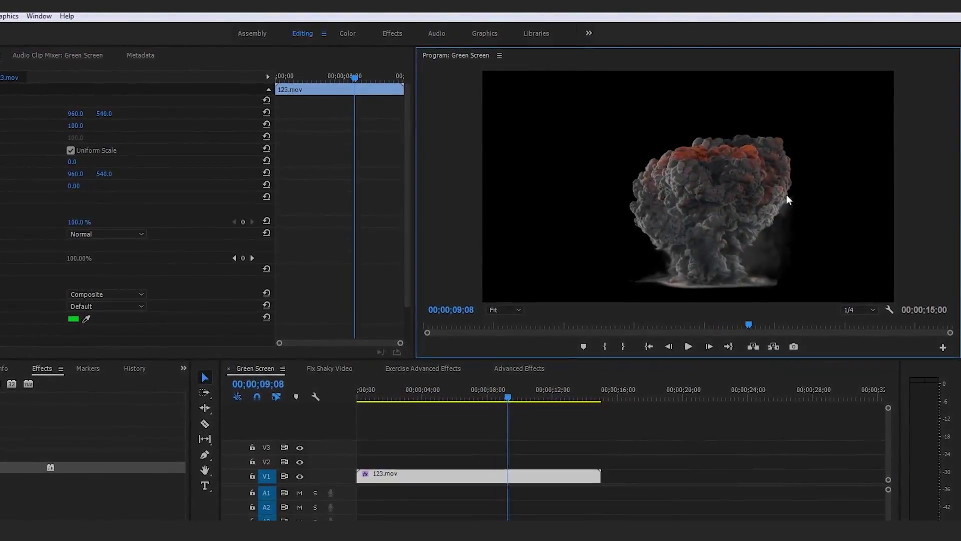
left_click_drag(510, 395, 412, 480)
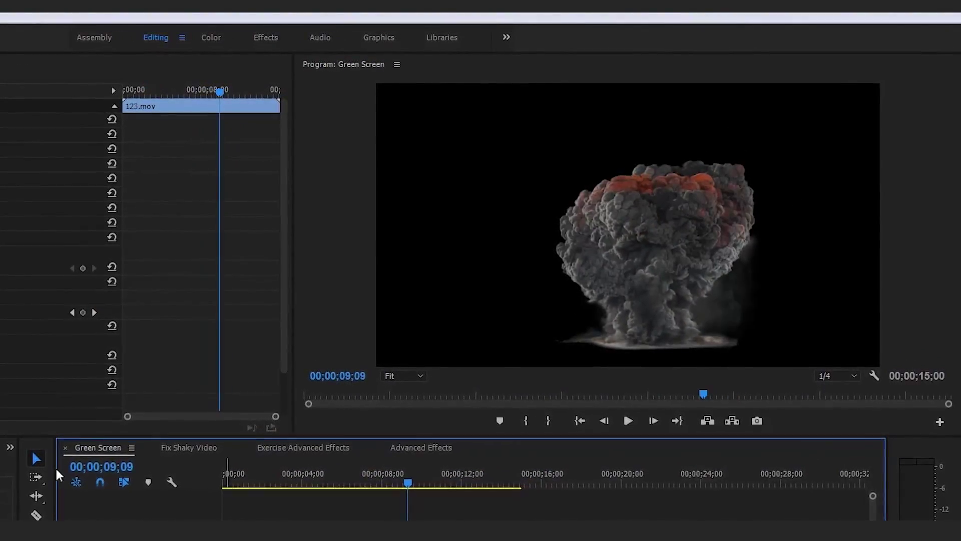
left_click(12, 324)
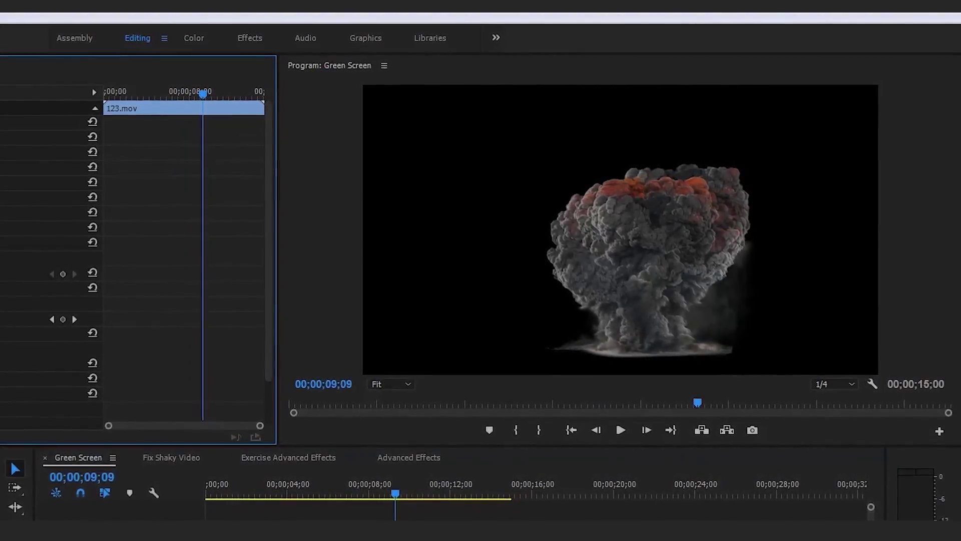